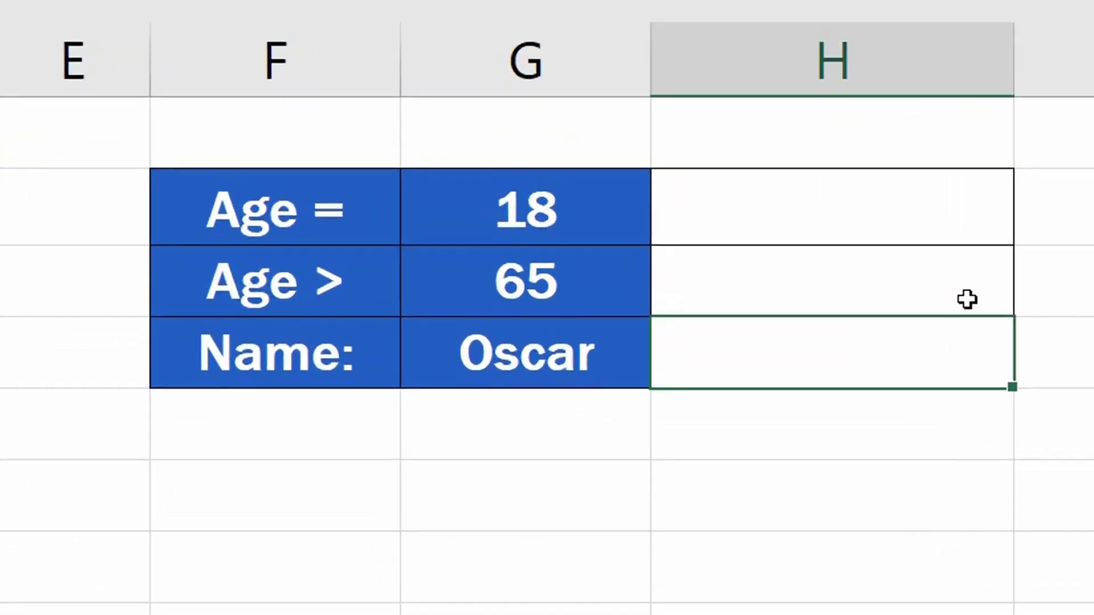
# Step: Enter a COUNTIF formula beside Age = that counts ages in D3:D35 equal to 18
pyautogui.click(862, 212)
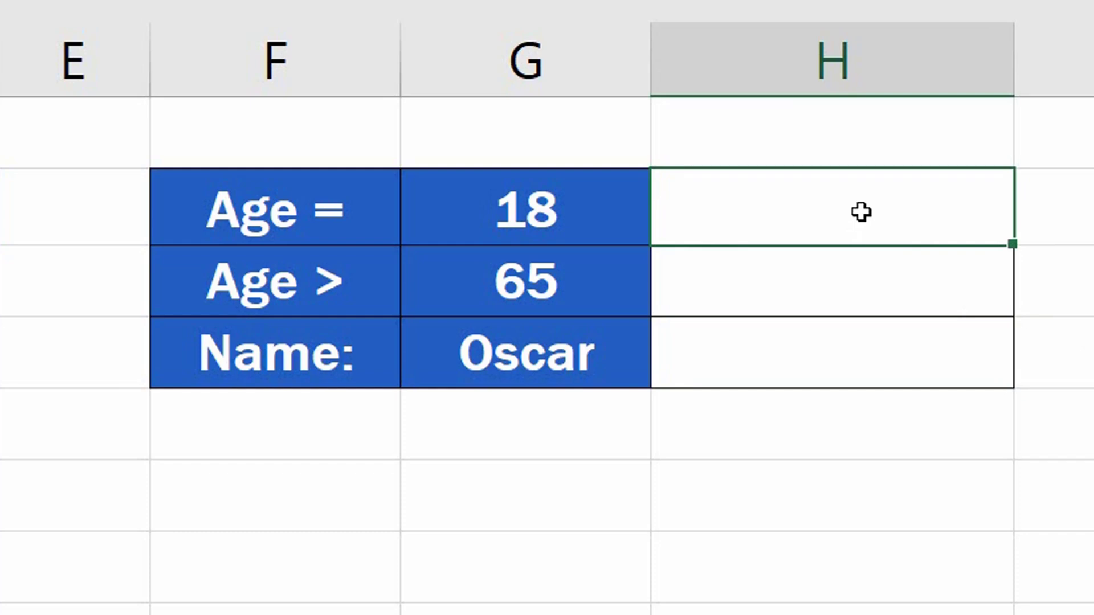
pyautogui.write('=')
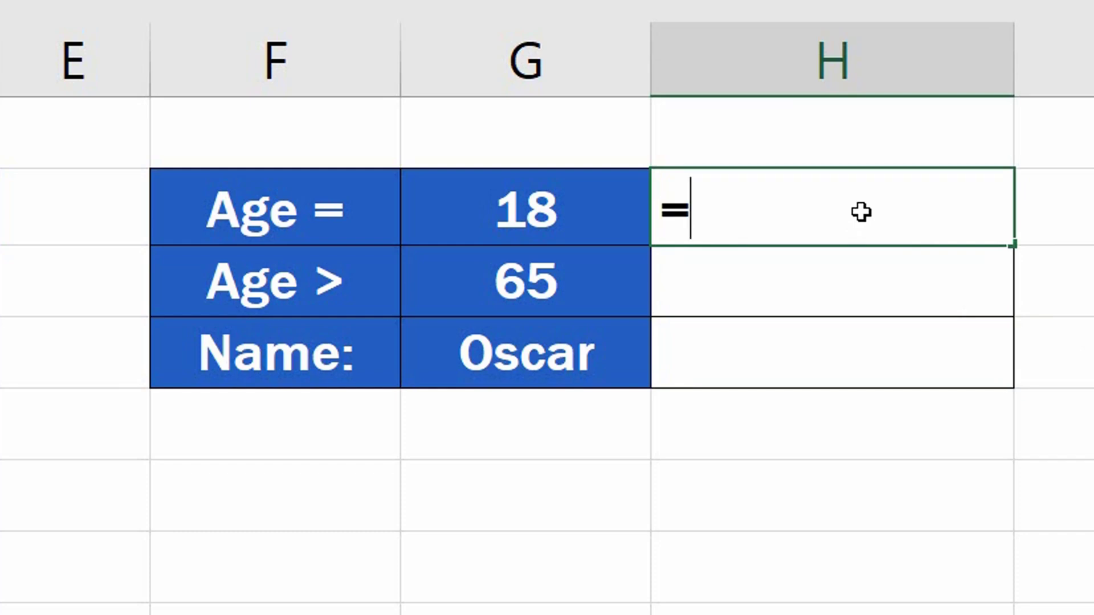
pyautogui.write('count')
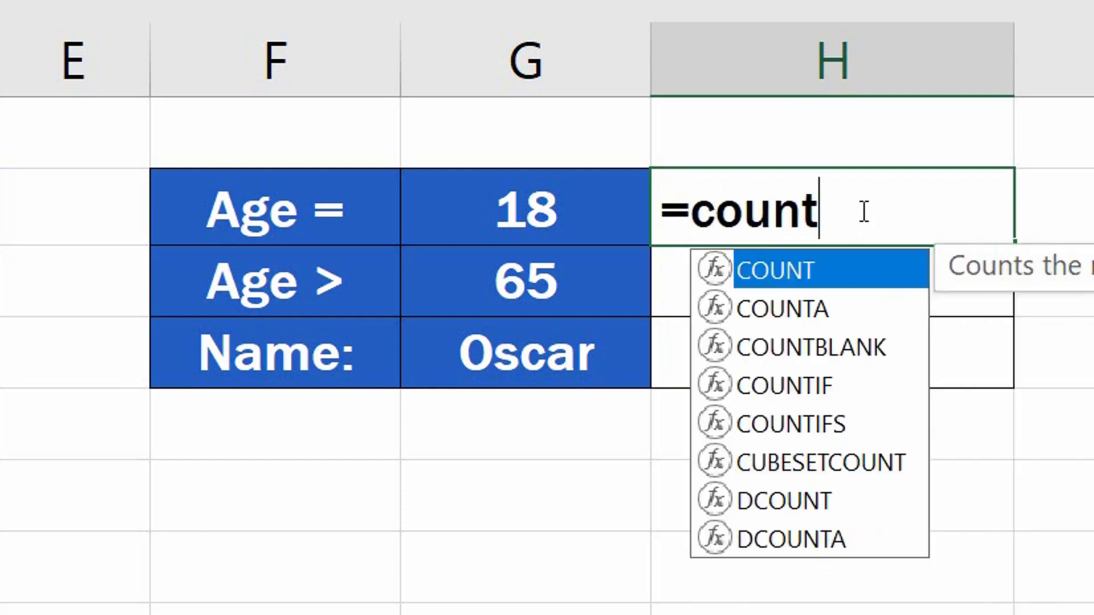
pyautogui.write('i')
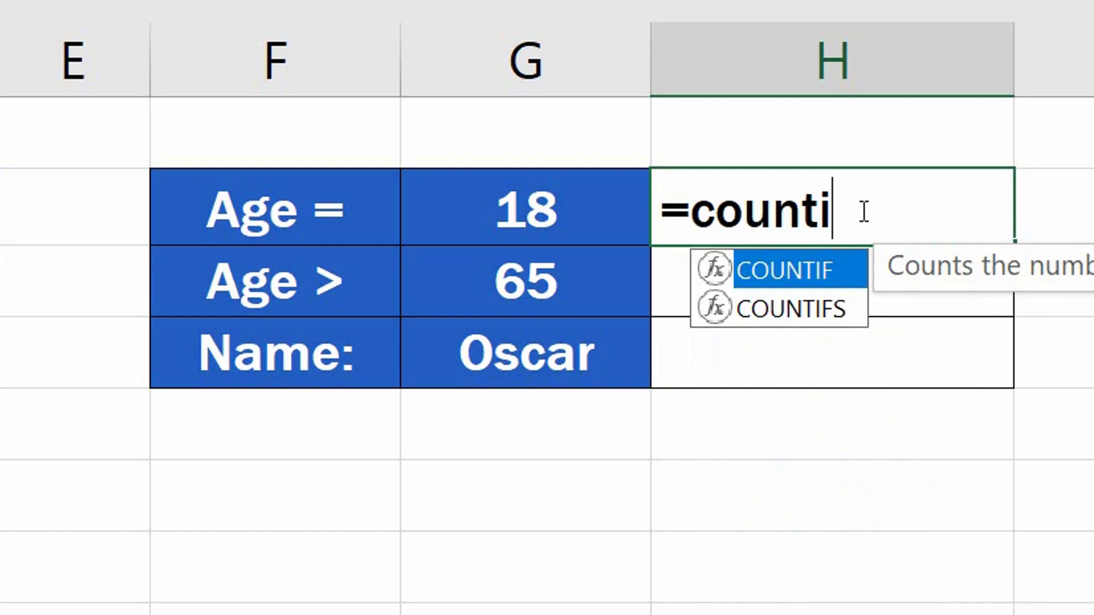
pyautogui.doubleClick(817, 264)
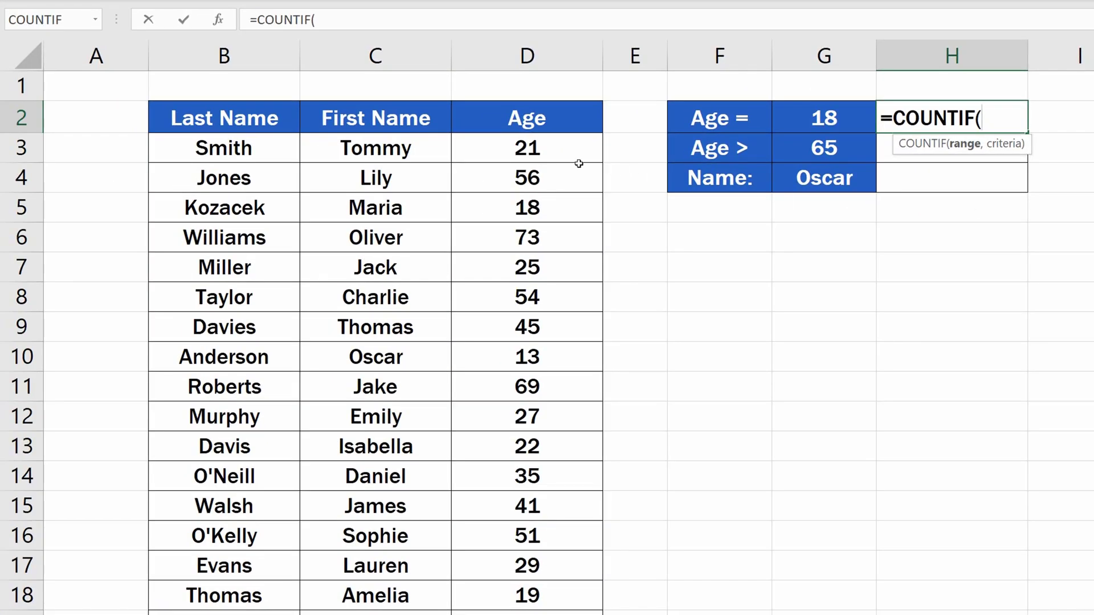
pyautogui.moveTo(575, 155); pyautogui.dragTo(555, 506)
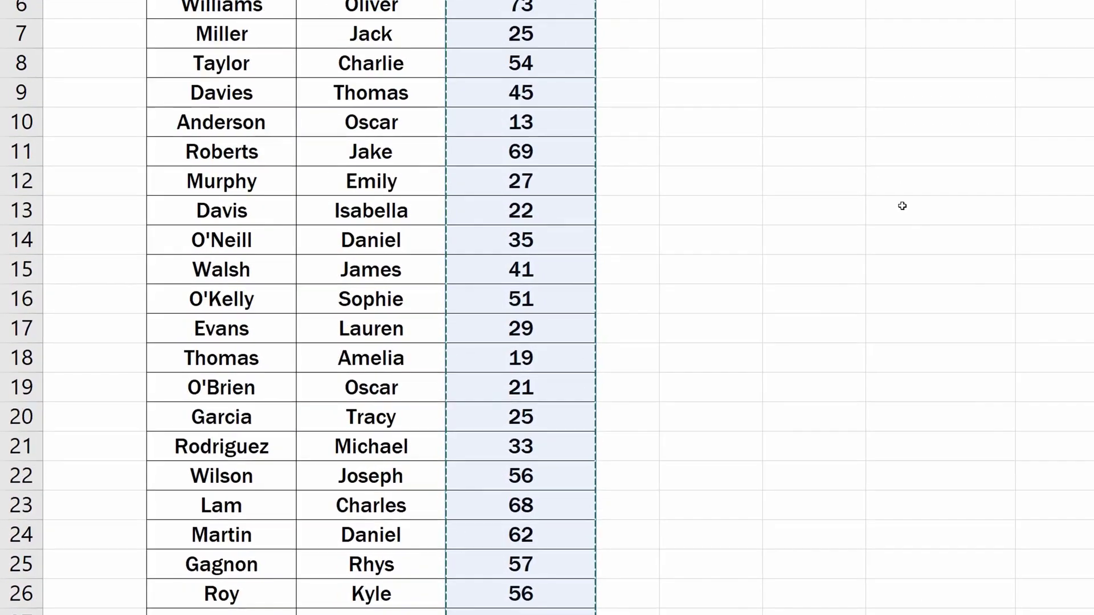
pyautogui.write(',')
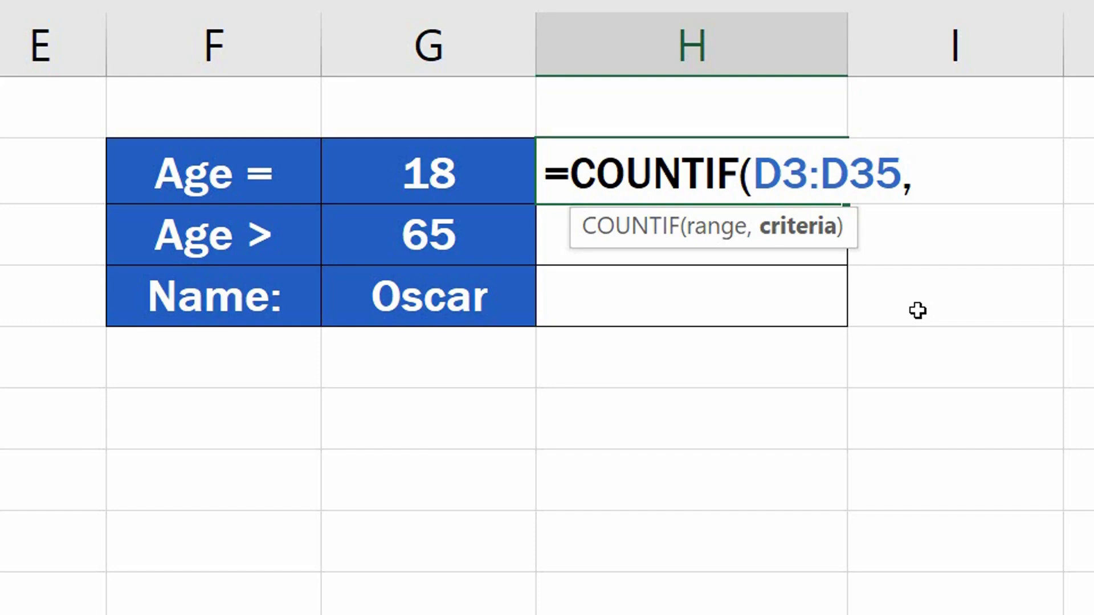
pyautogui.write('18')
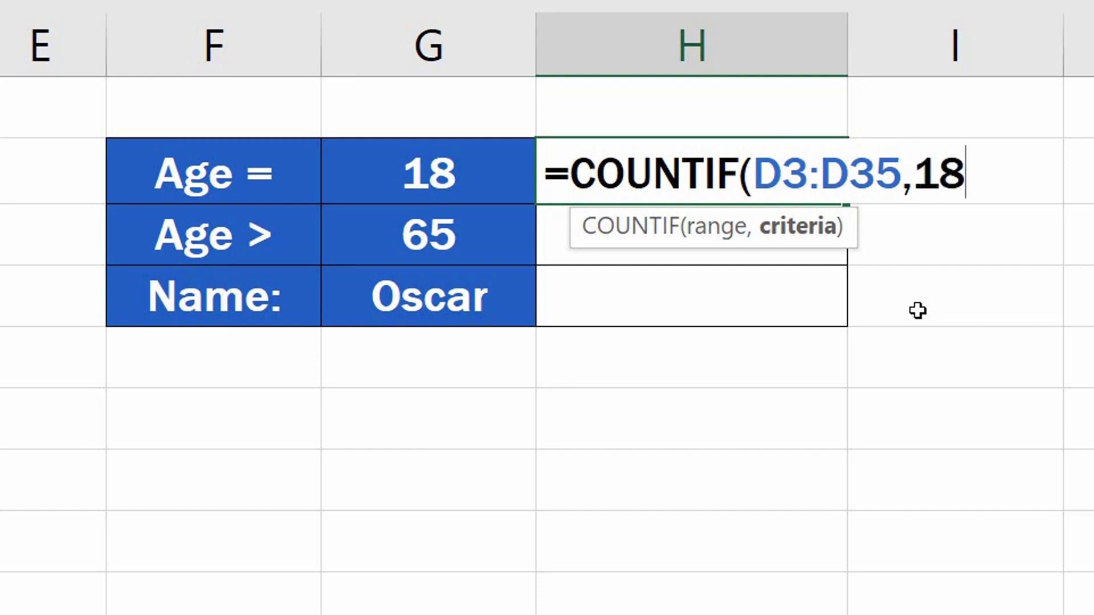
pyautogui.write(')')
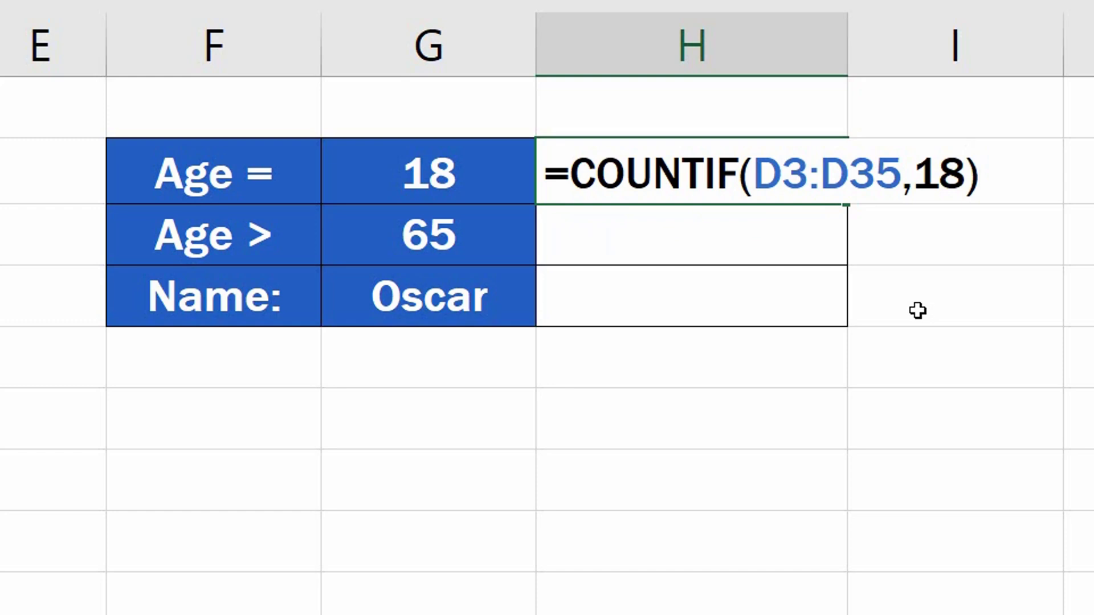
pyautogui.press('Return')
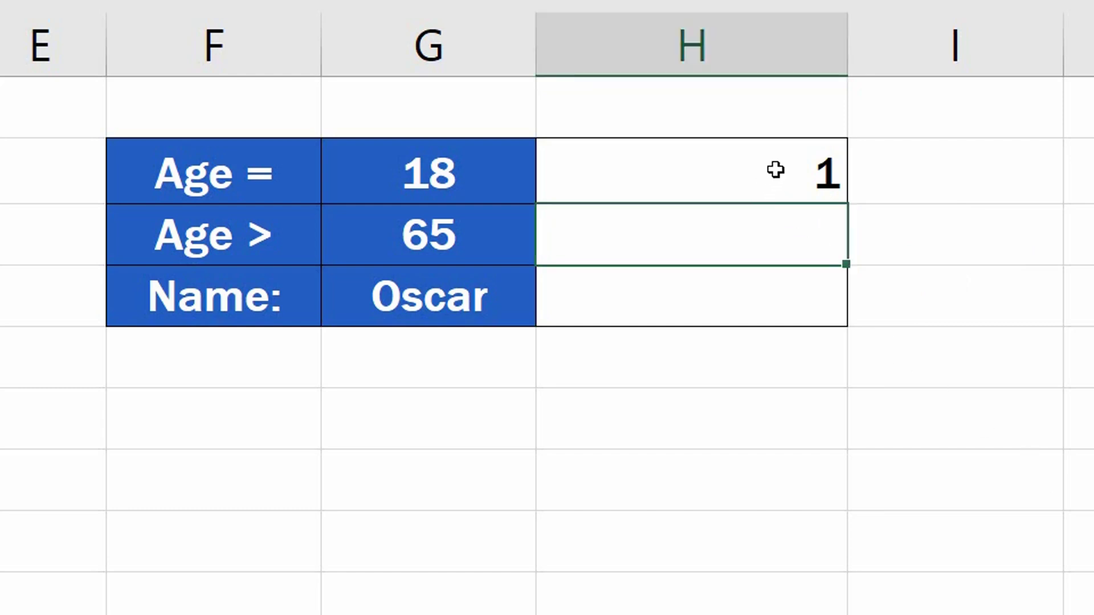
# Step: Change the Age = formula's criterion to reference cell G2 instead of a typed number
pyautogui.click(775, 171)
pyautogui.doubleClick(779, 171)
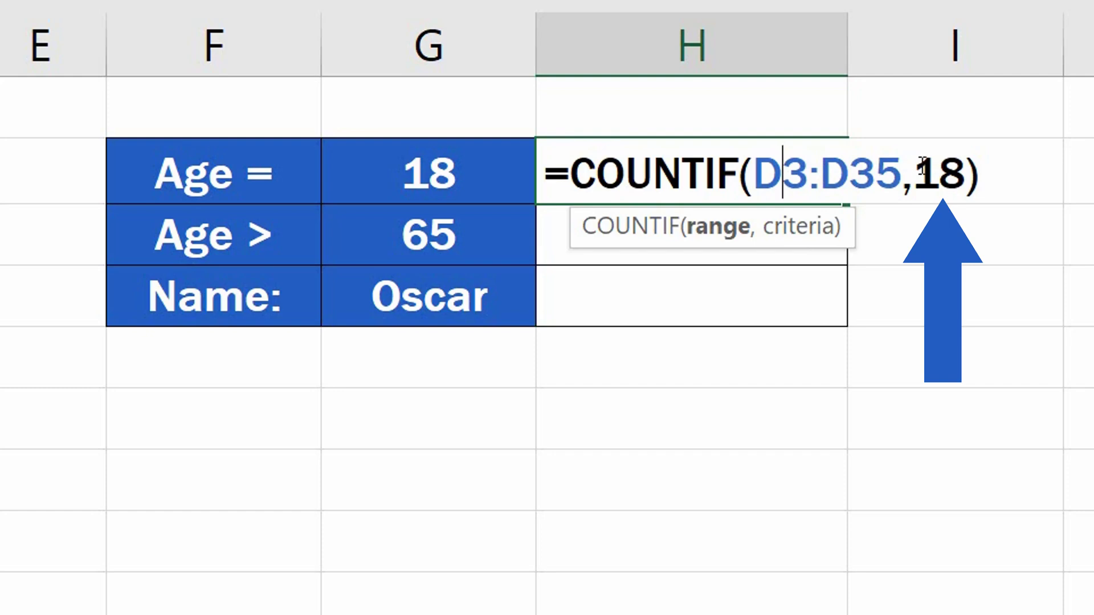
pyautogui.moveTo(923, 165); pyautogui.dragTo(963, 165)
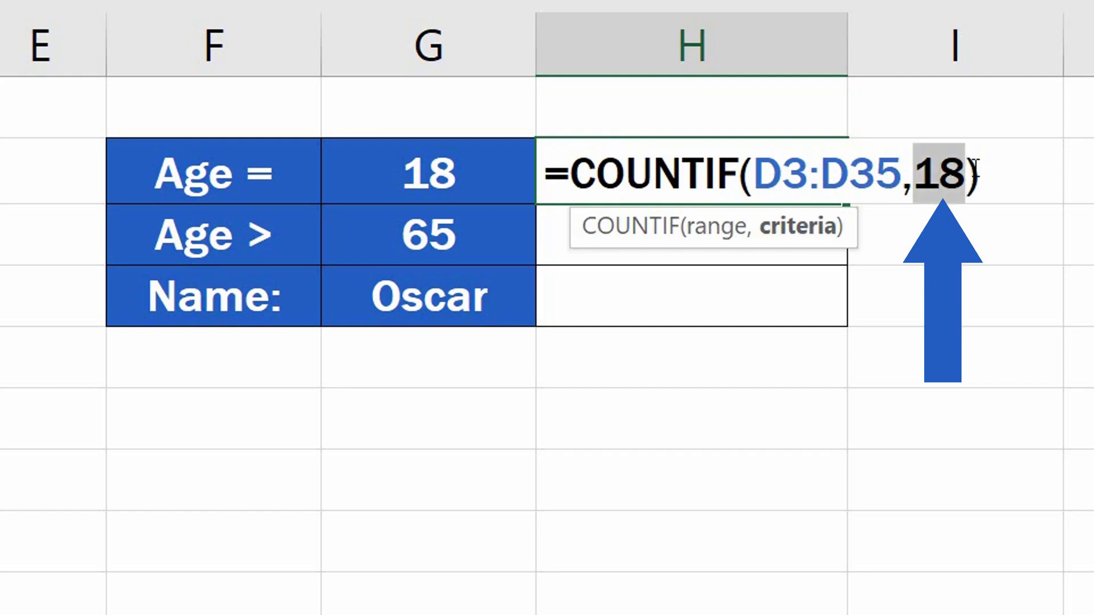
pyautogui.write('G2')
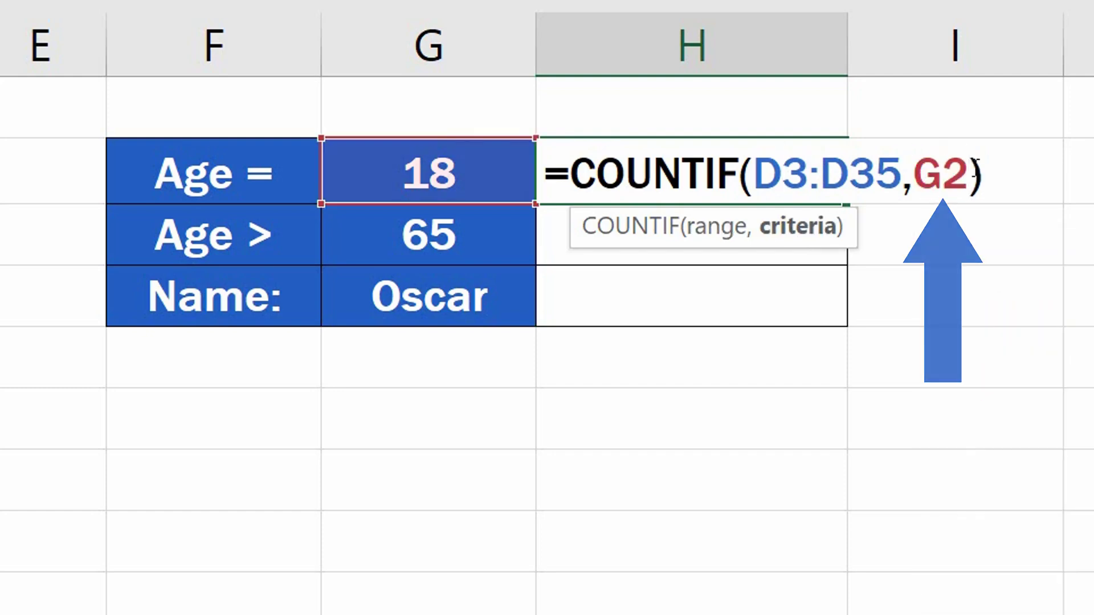
pyautogui.press('Return')
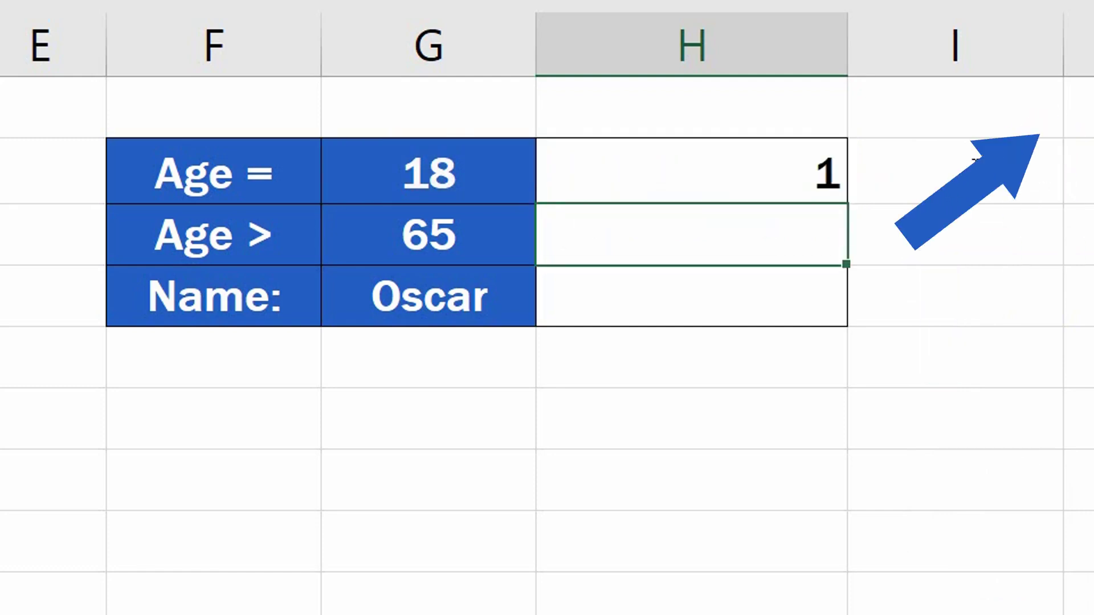
# Step: Set the Age = criterion value in G2 to 25
pyautogui.click(473, 169)
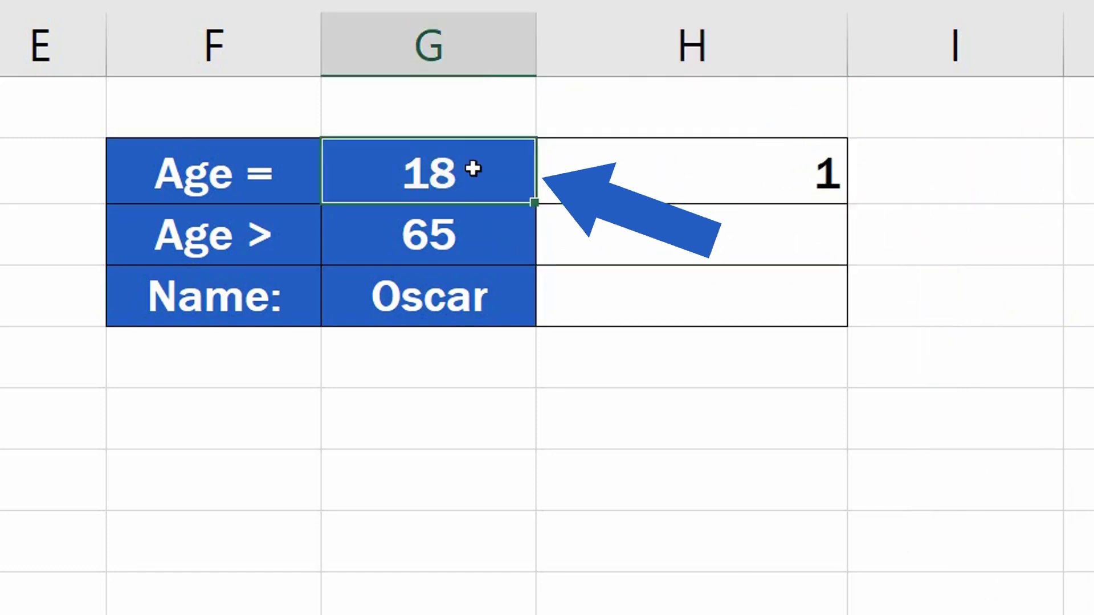
pyautogui.write('25')
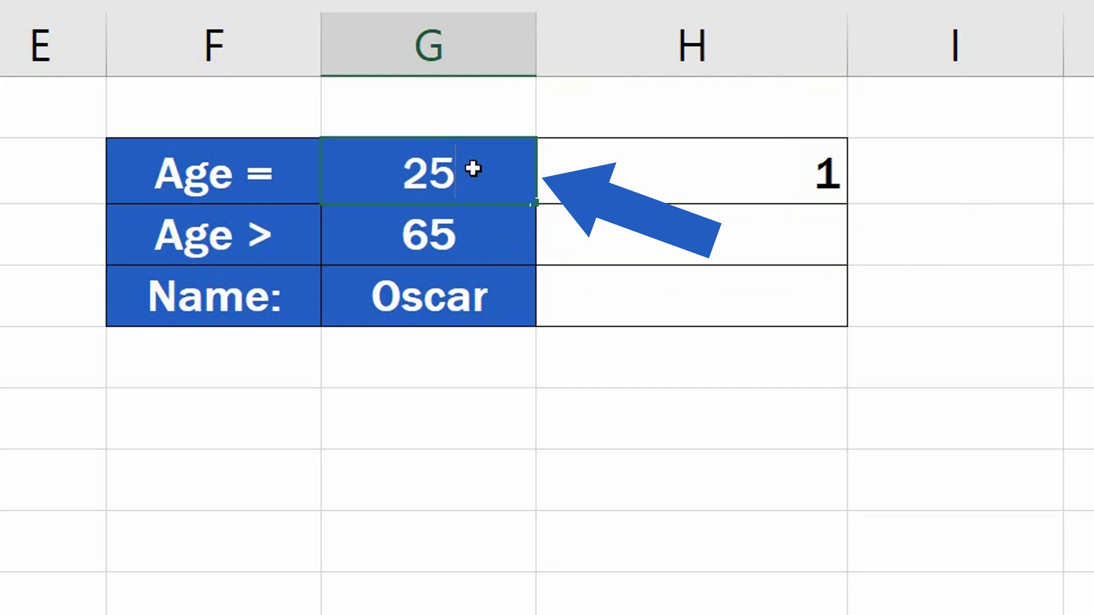
pyautogui.press('Return')
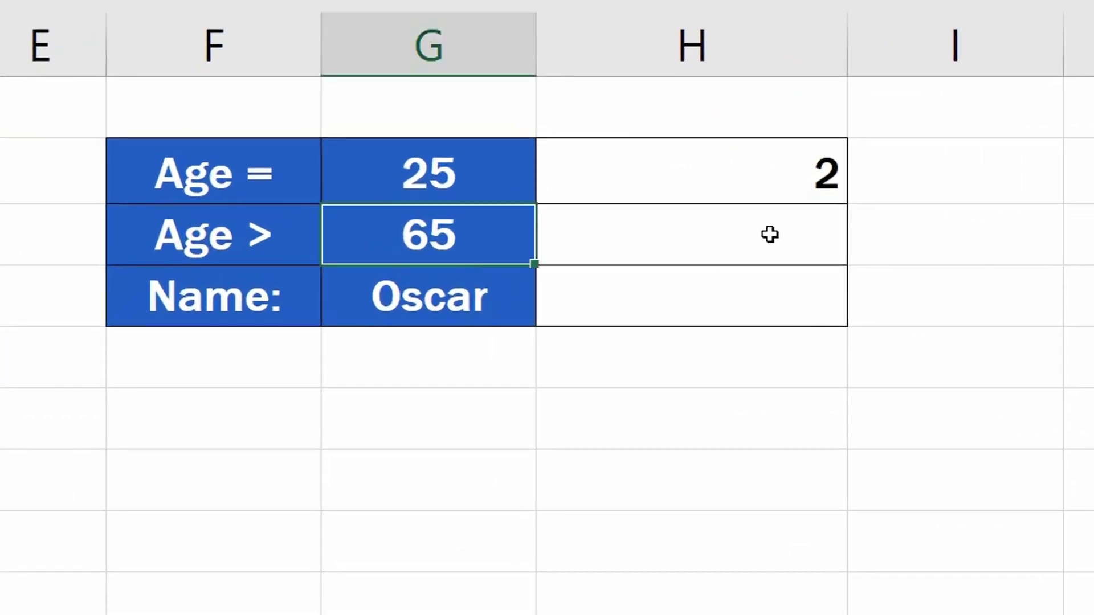
# Step: Enter a COUNTIF formula beside Age > that counts ages in D3:D35 with the criterion ">65"
pyautogui.click(778, 234)
pyautogui.write('=')
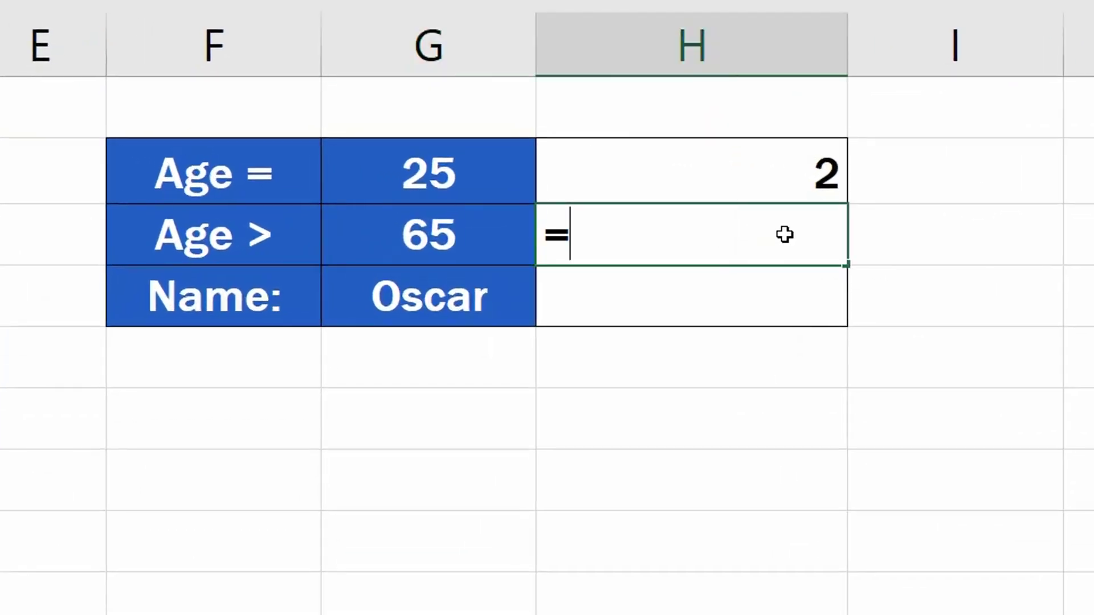
pyautogui.write('counti')
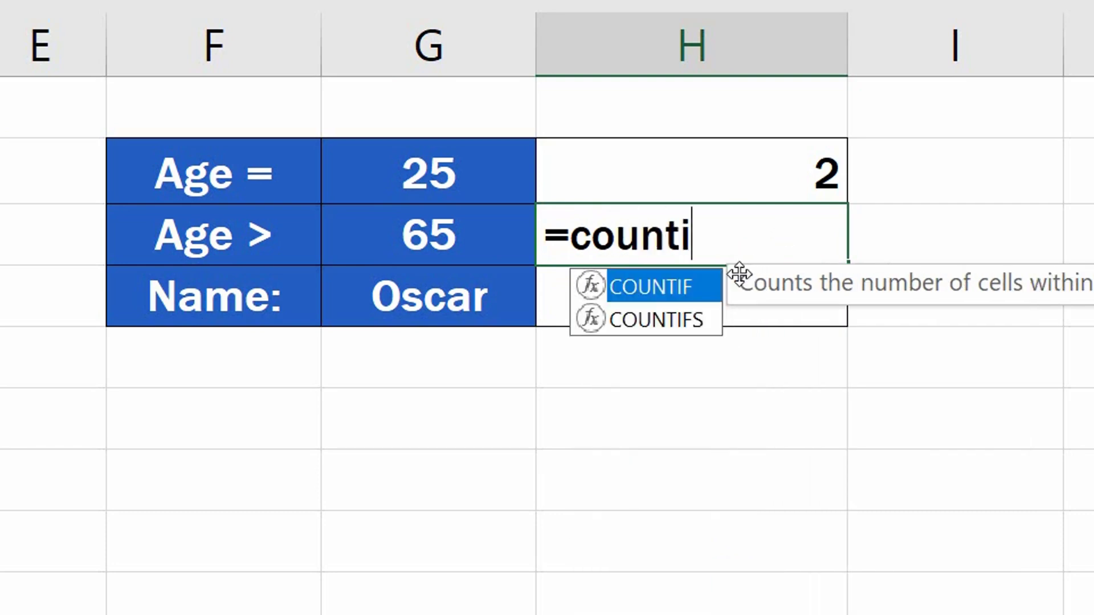
pyautogui.doubleClick(683, 283)
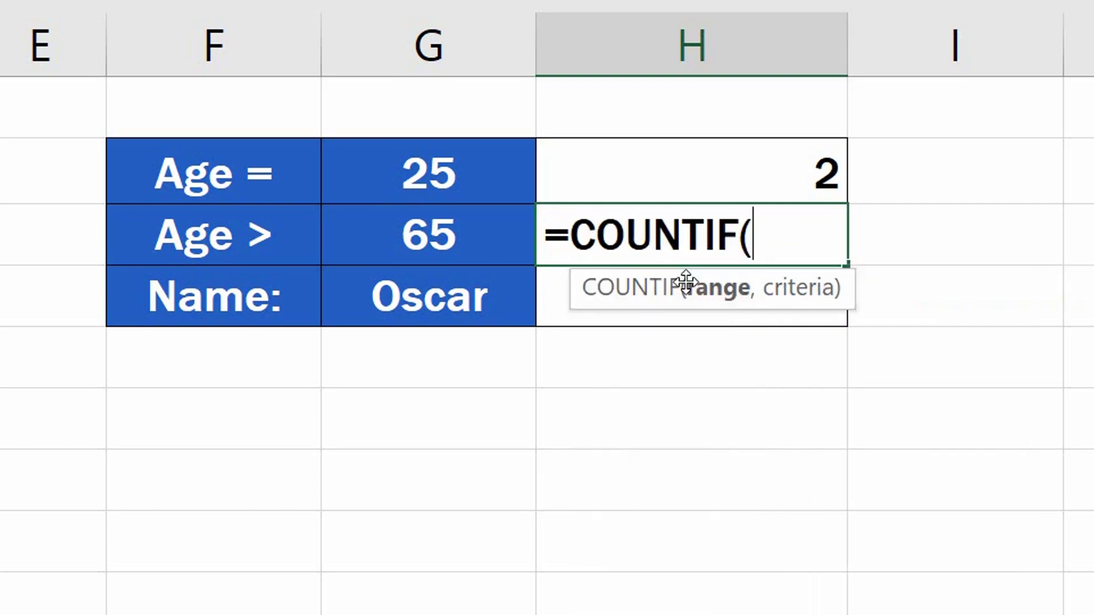
pyautogui.moveTo(186, 174); pyautogui.dragTo(185, 343)
pyautogui.hotkey('ctrl', 'shift', 'Down')
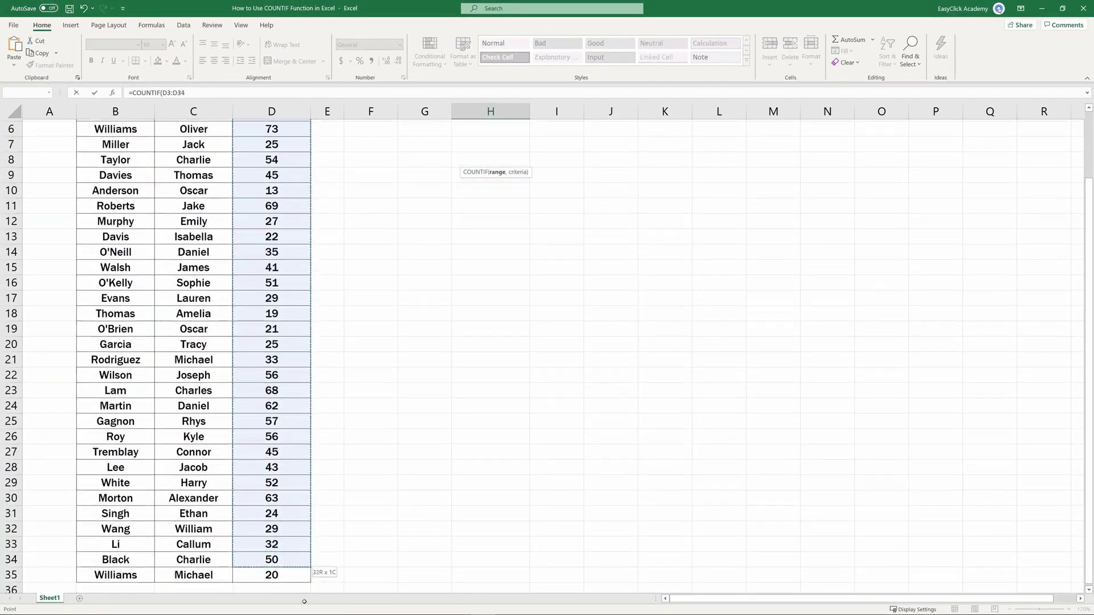
pyautogui.scroll(2, 534, 252)
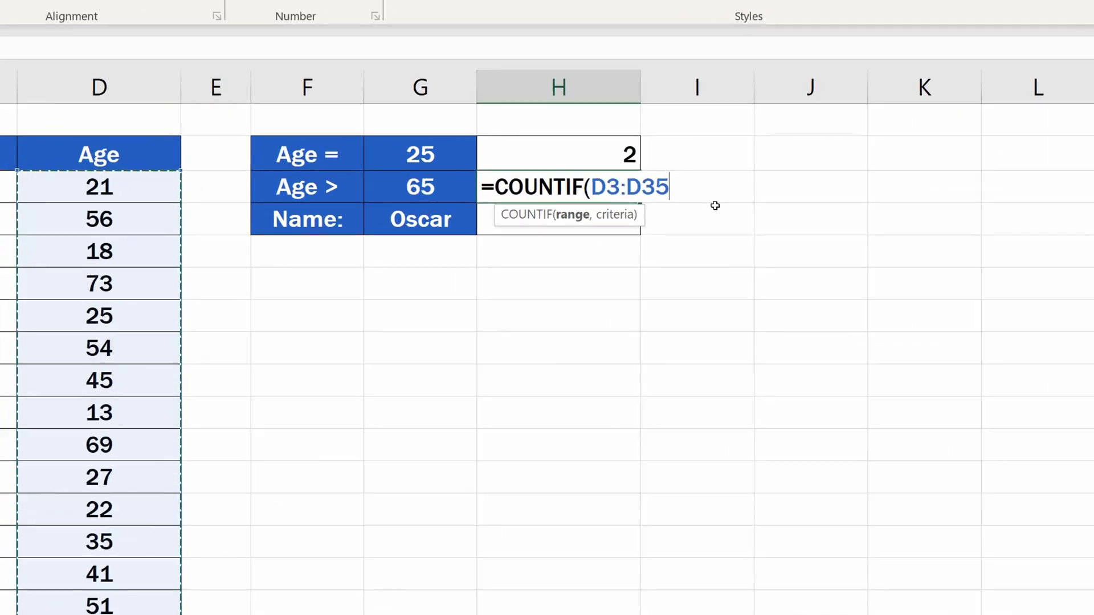
pyautogui.write(',')
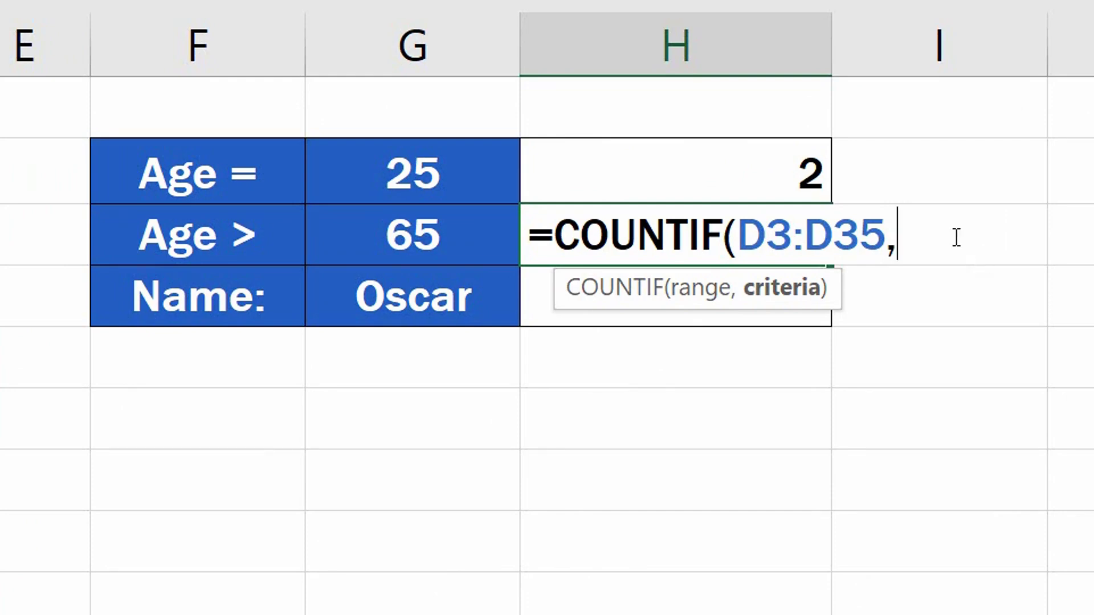
pyautogui.write('">65"')
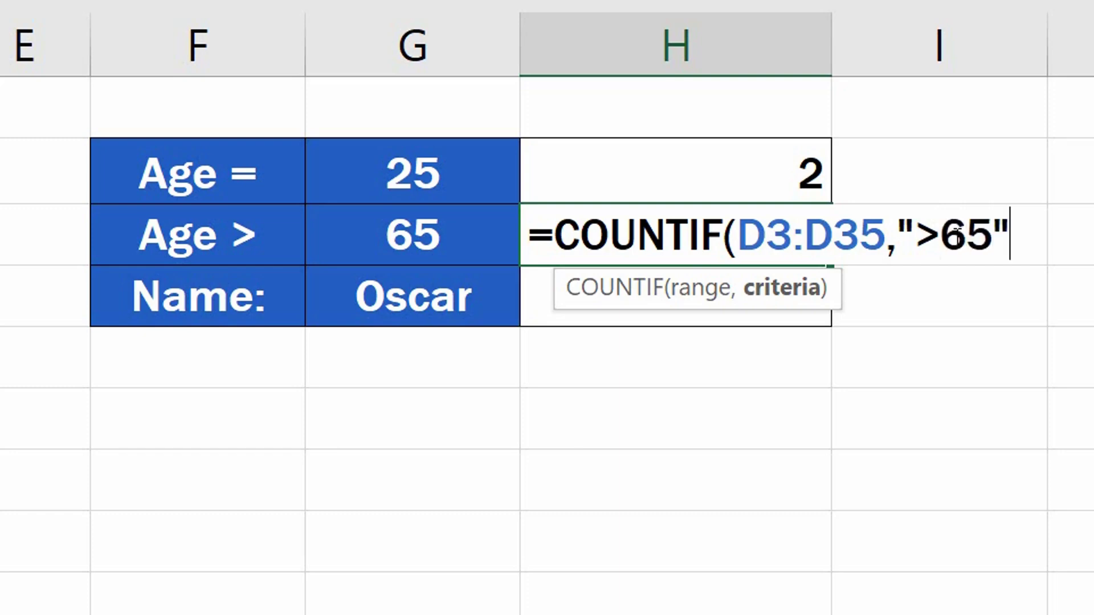
pyautogui.write(')')
pyautogui.press('Return')
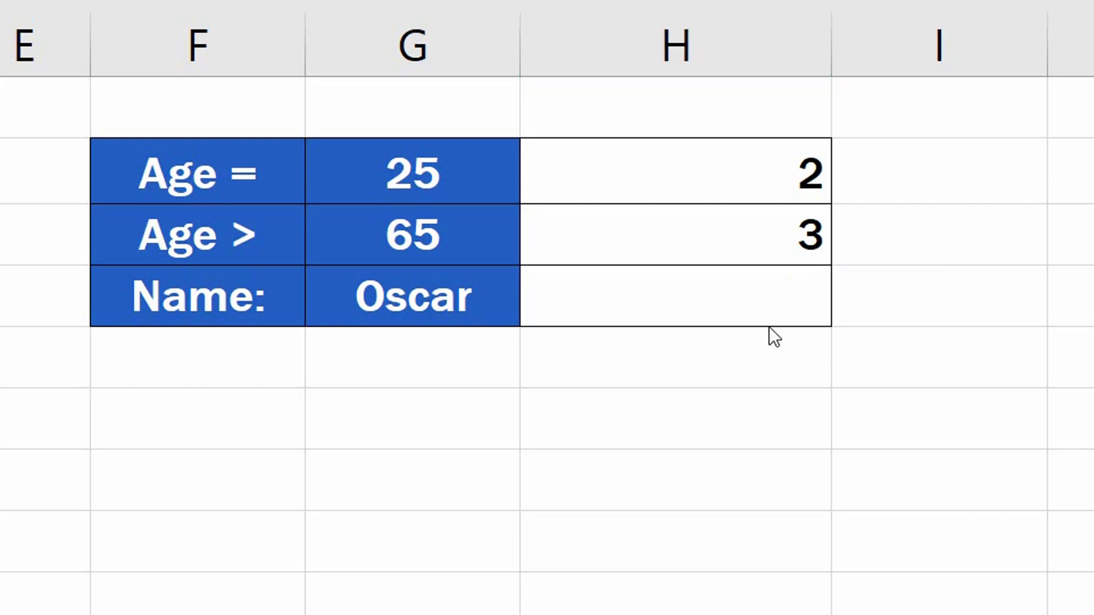
# Step: Edit the Age > formula so its criterion joins ">" with cell G3 using &
pyautogui.click(730, 229)
pyautogui.doubleClick(732, 231)
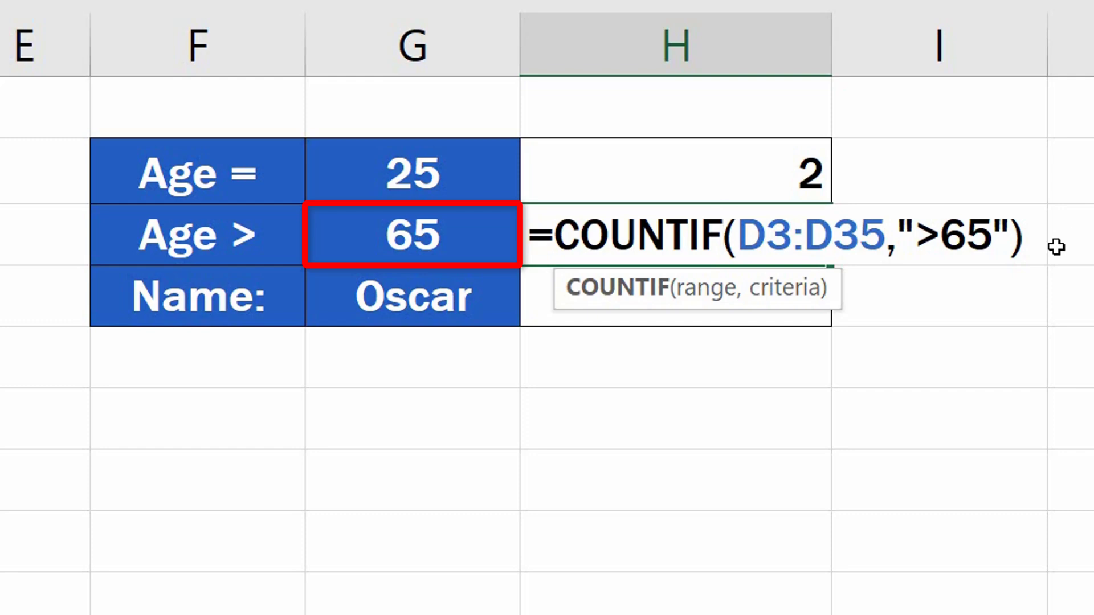
pyautogui.click(995, 235)
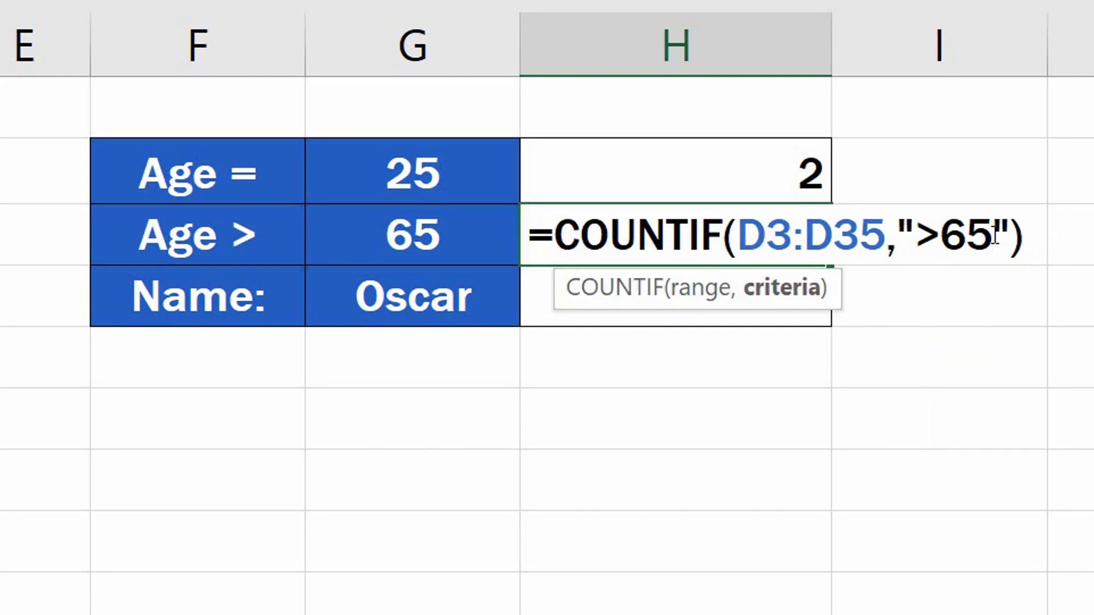
pyautogui.press('BackSpace')
pyautogui.press('BackSpace')
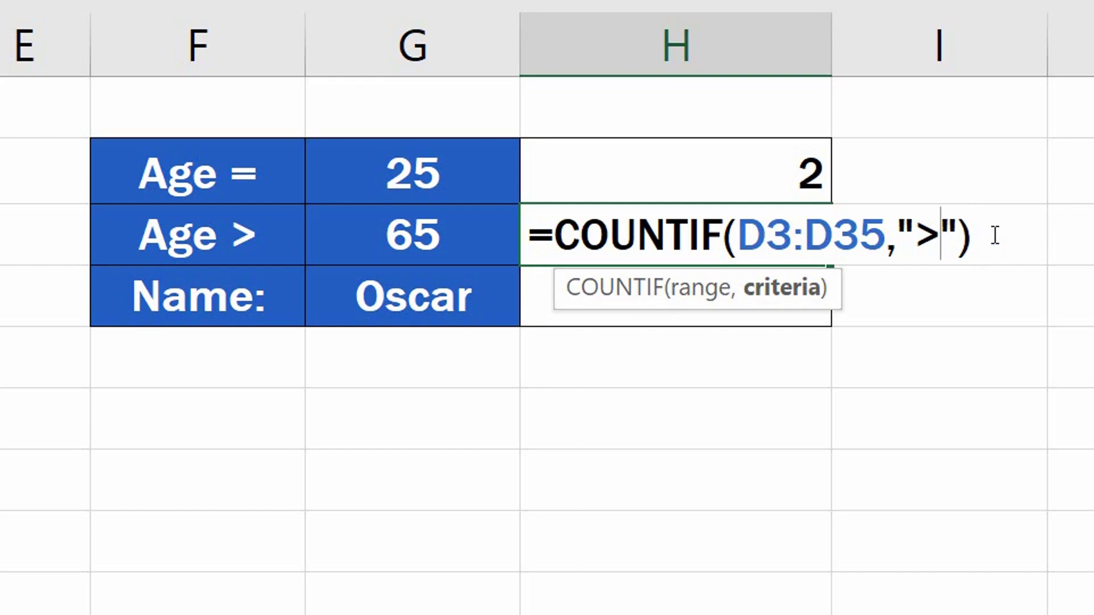
pyautogui.press('Right')
pyautogui.write('&')
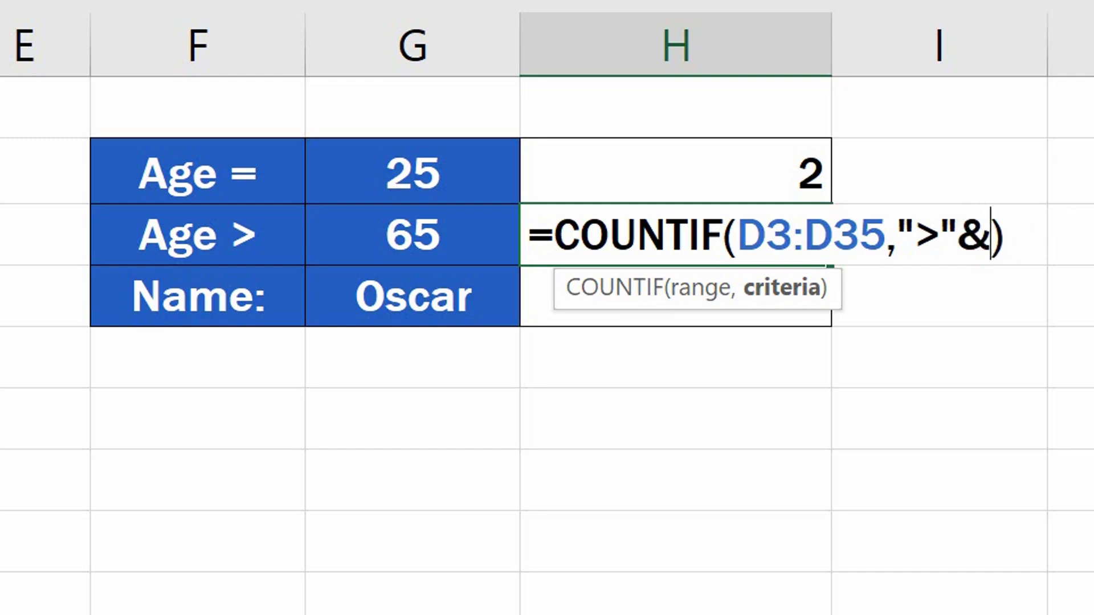
pyautogui.write('G3')
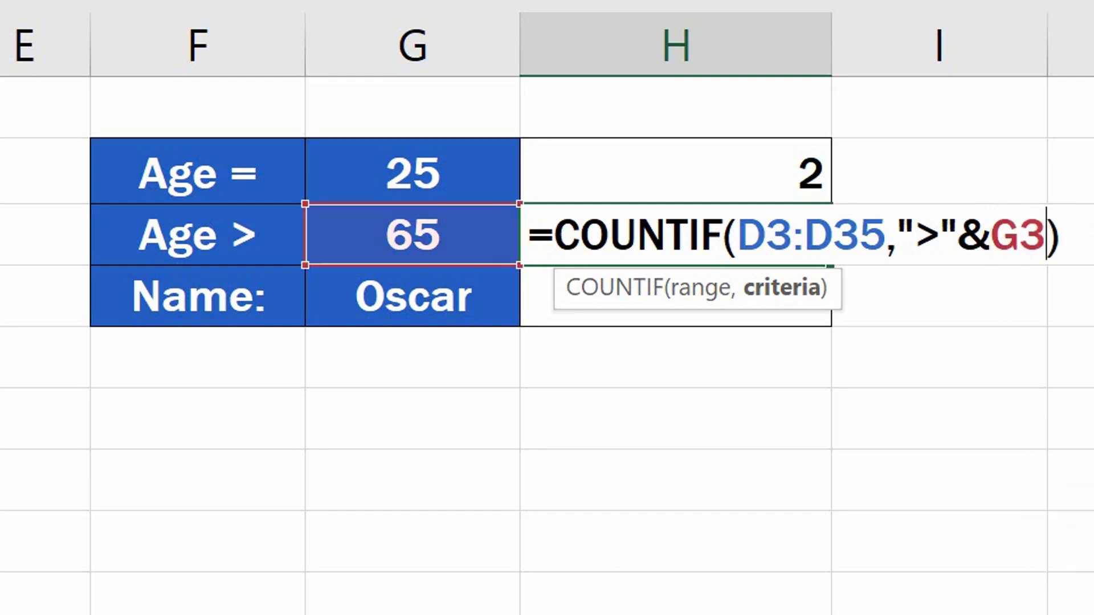
pyautogui.press('Return')
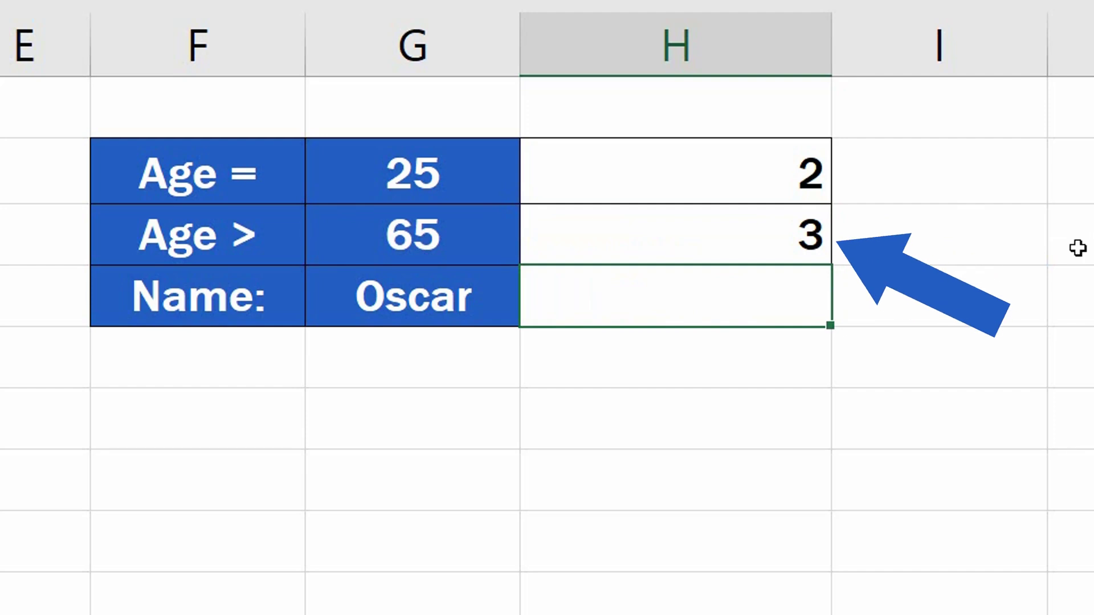
# Step: Set the Age > criterion value in G3 to 40
pyautogui.click(429, 237)
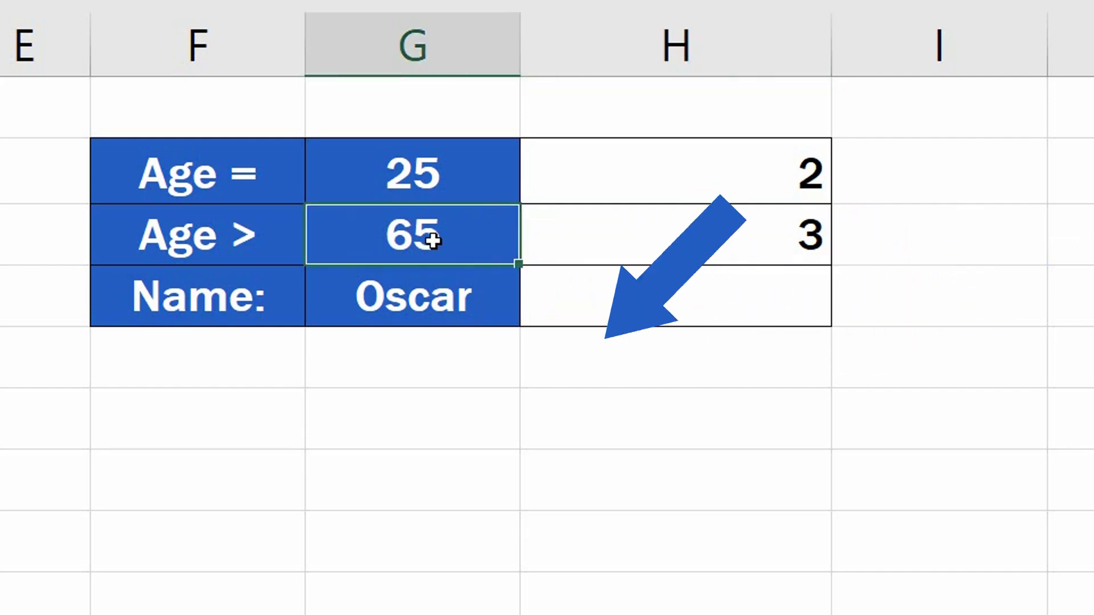
pyautogui.write('40')
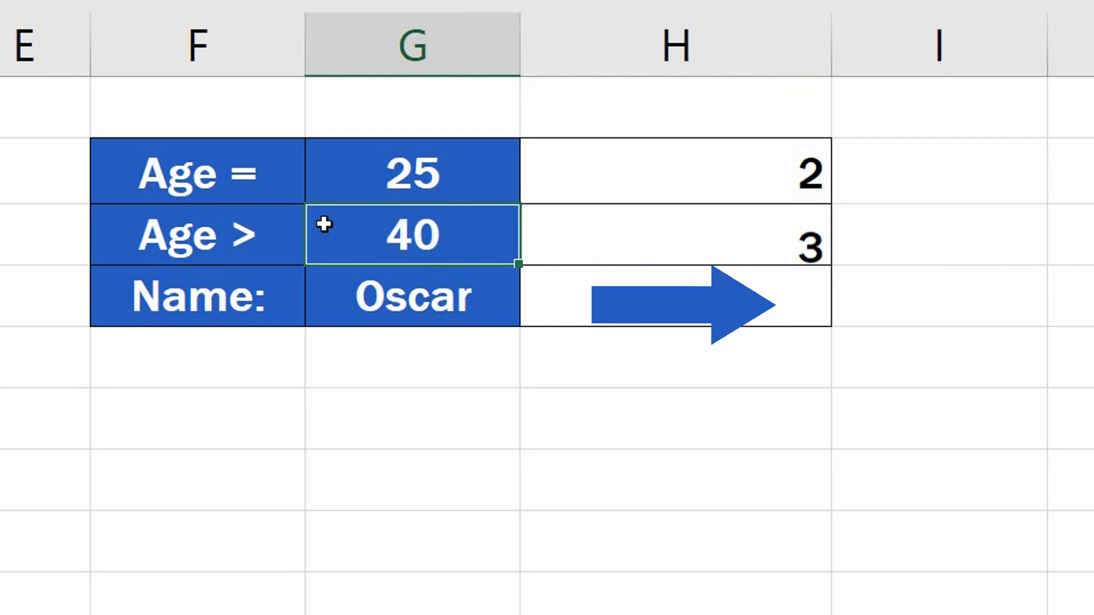
pyautogui.press('Return')
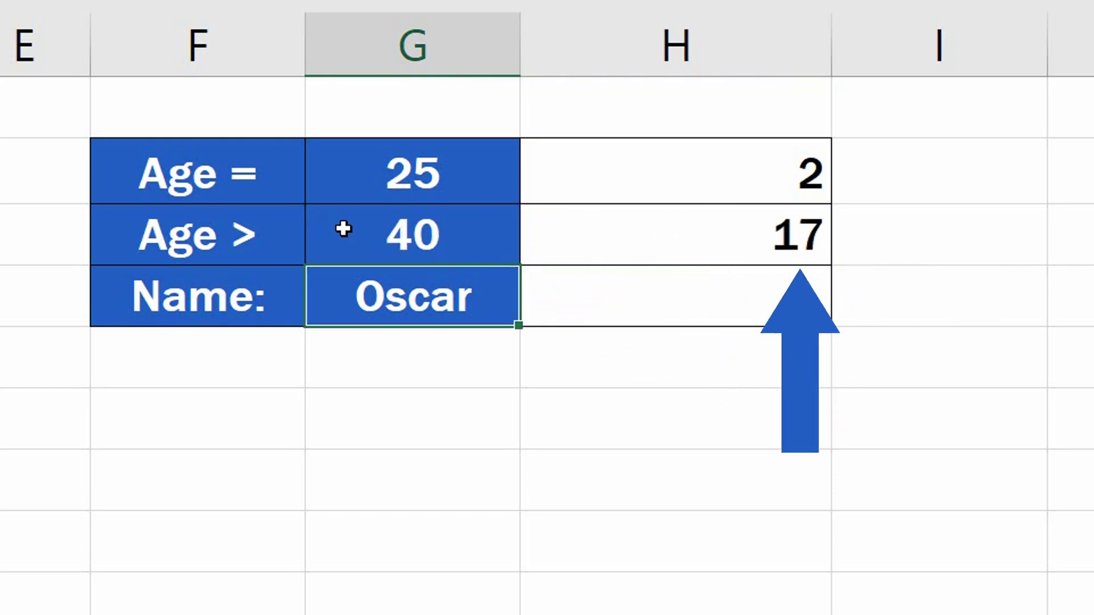
pyautogui.click(343, 228)
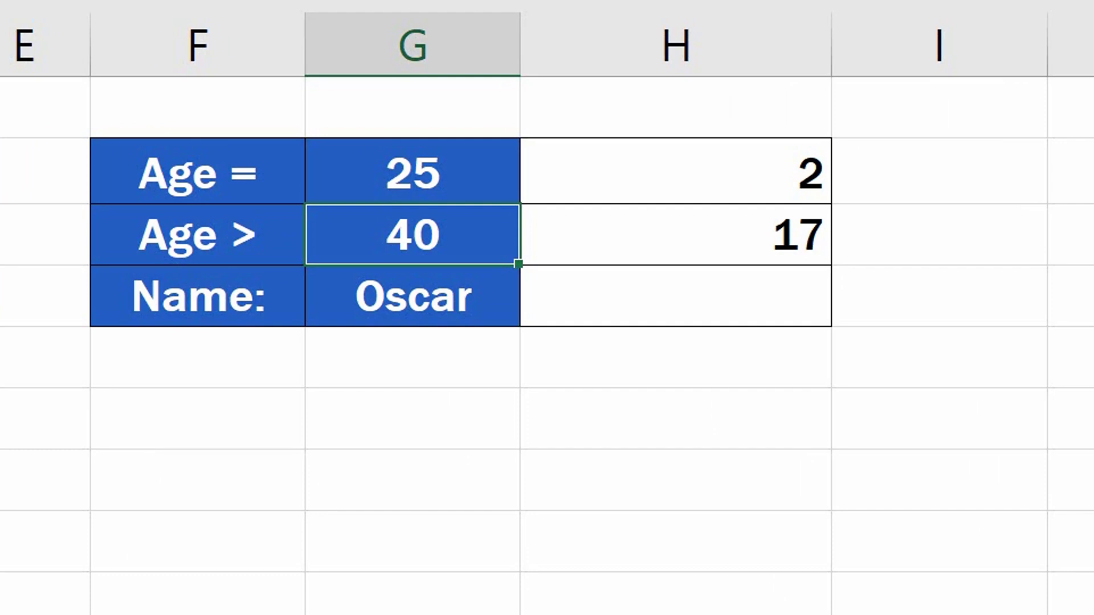
# Step: Enter a COUNTIF formula beside Name: that counts cells in B3:D35 matching the first name typed in quotes as the criterion
pyautogui.click(763, 303)
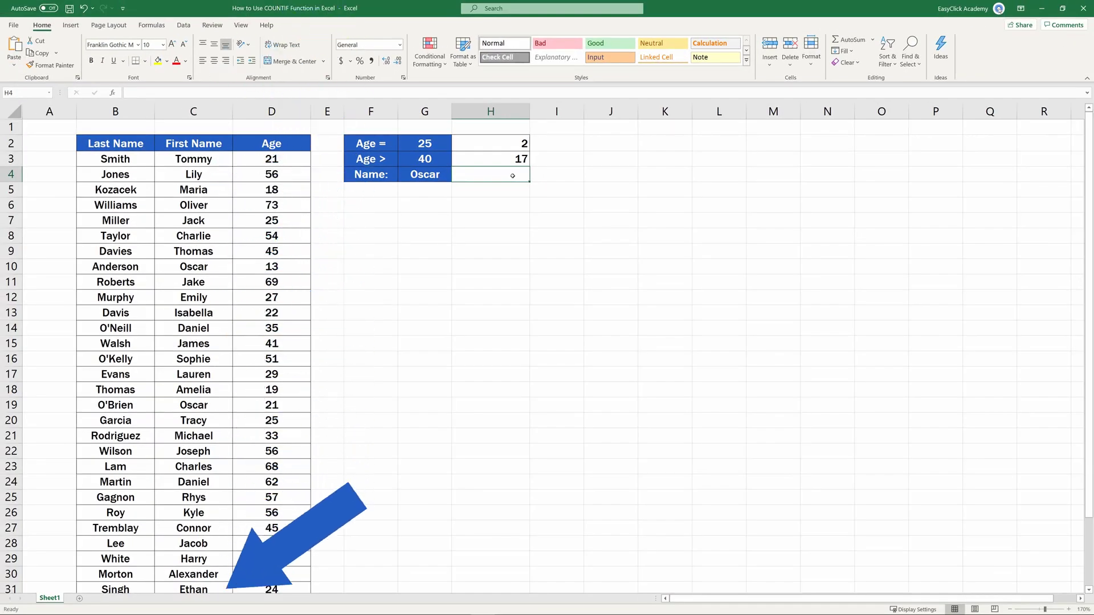
pyautogui.write('=')
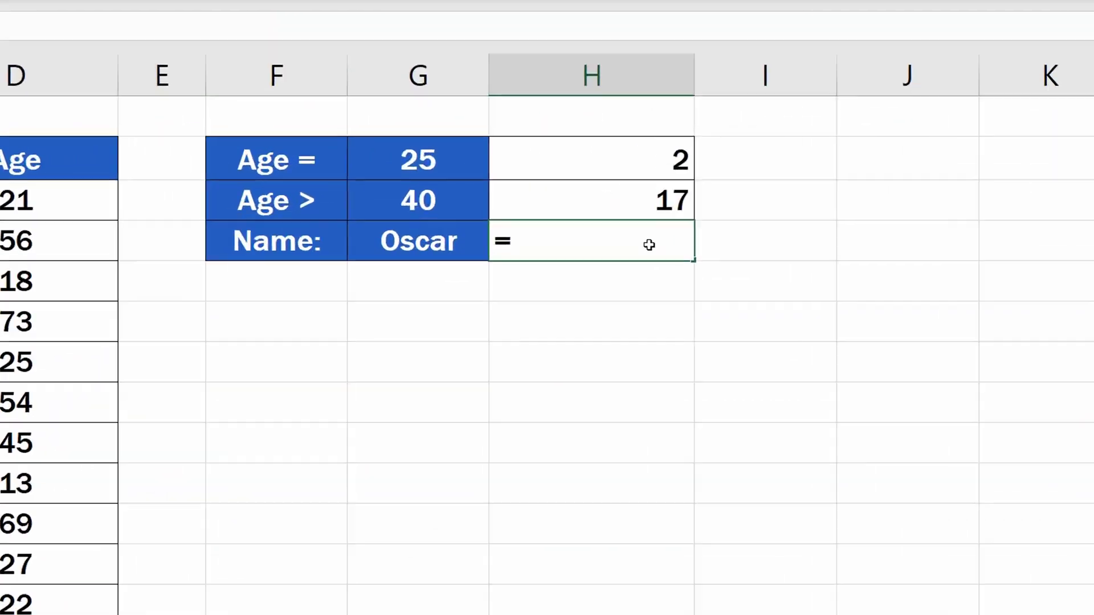
pyautogui.write('counti')
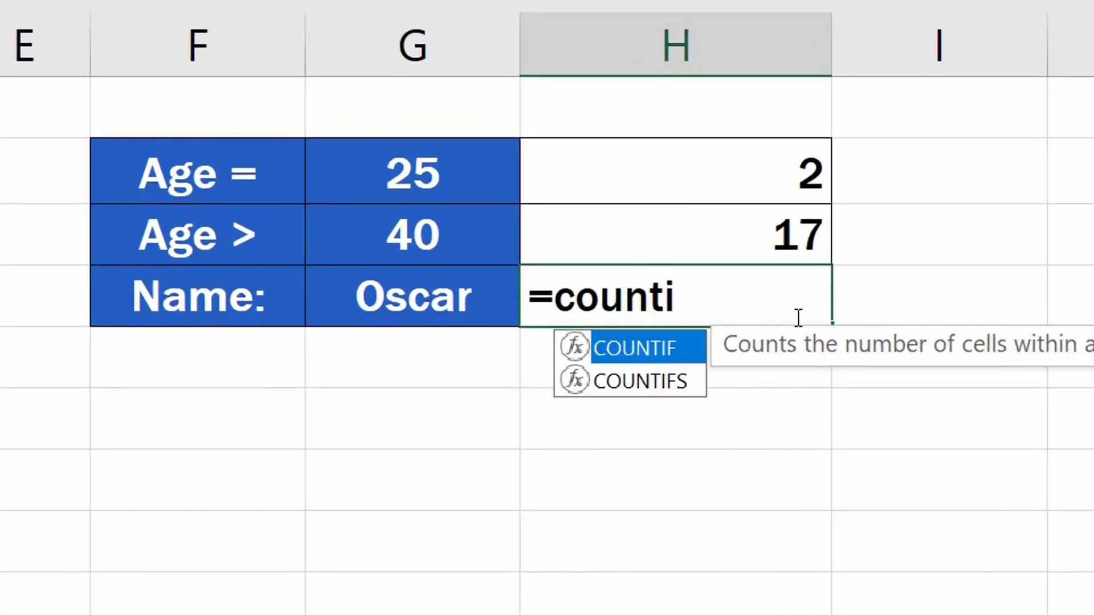
pyautogui.doubleClick(673, 342)
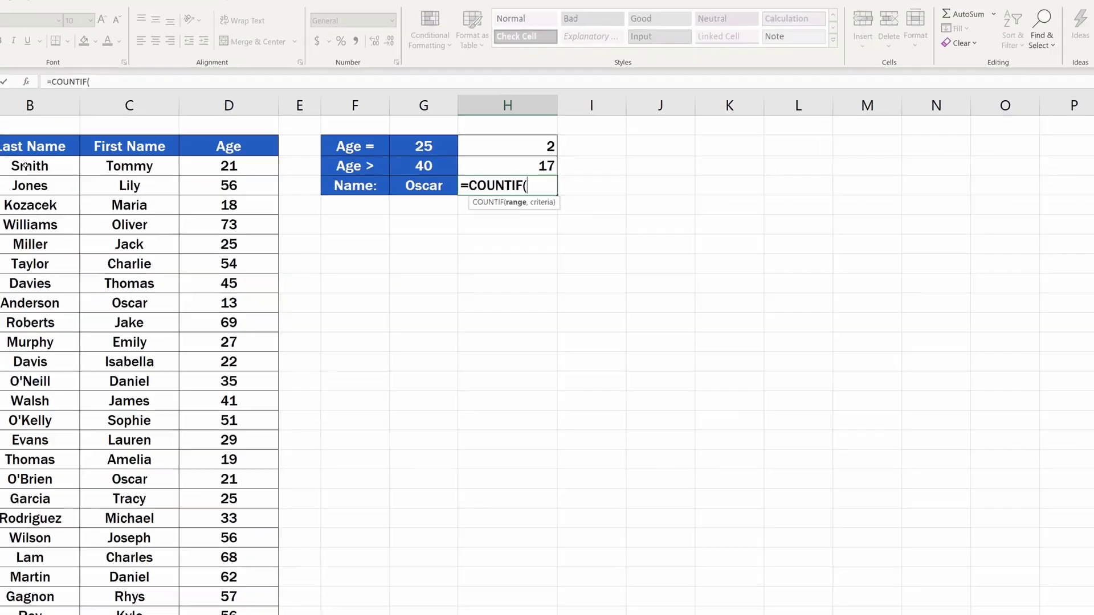
pyautogui.moveTo(114, 159); pyautogui.dragTo(250, 557)
pyautogui.write(',')
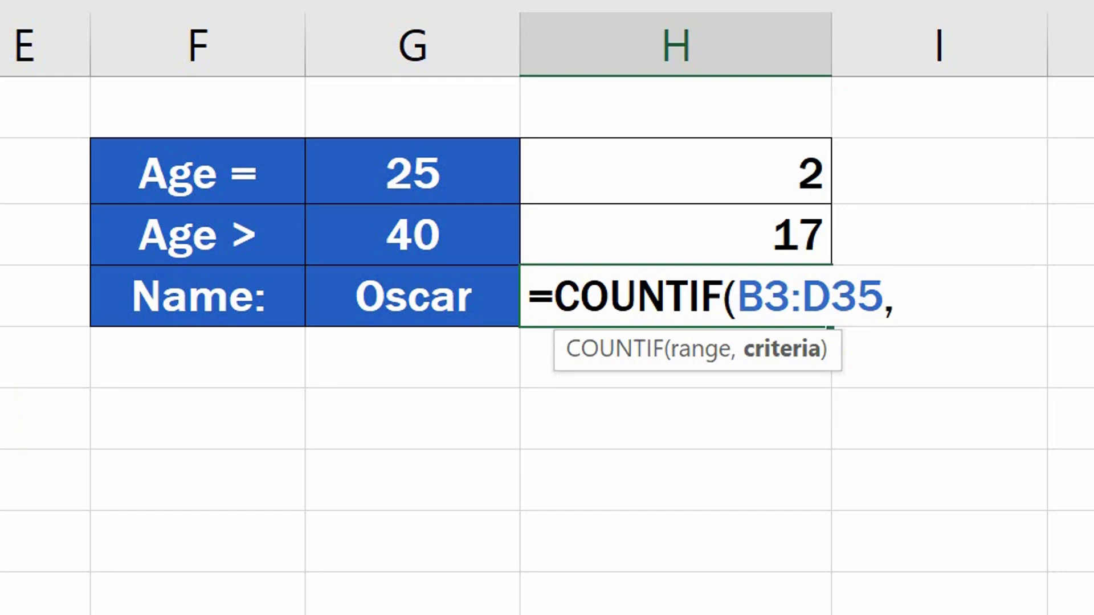
pyautogui.write('"Oscar"')
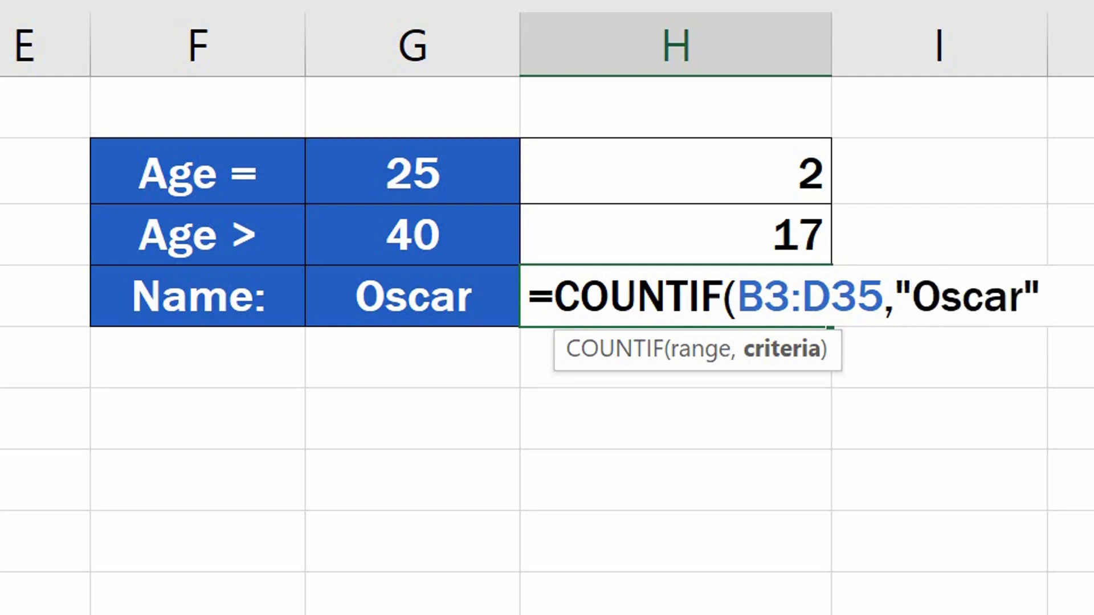
pyautogui.write(')')
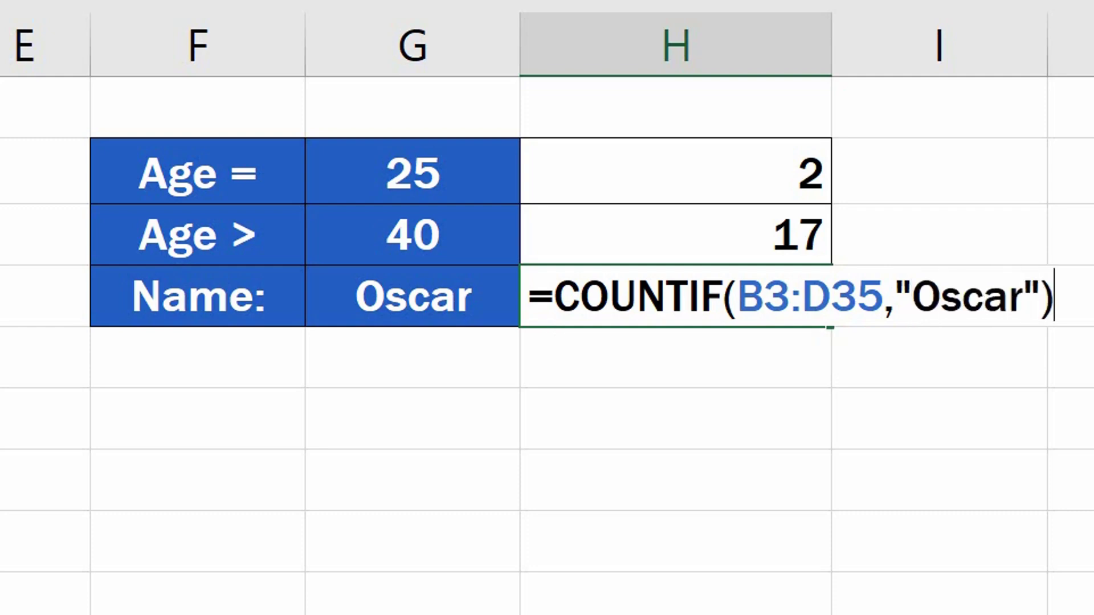
pyautogui.press('Return')
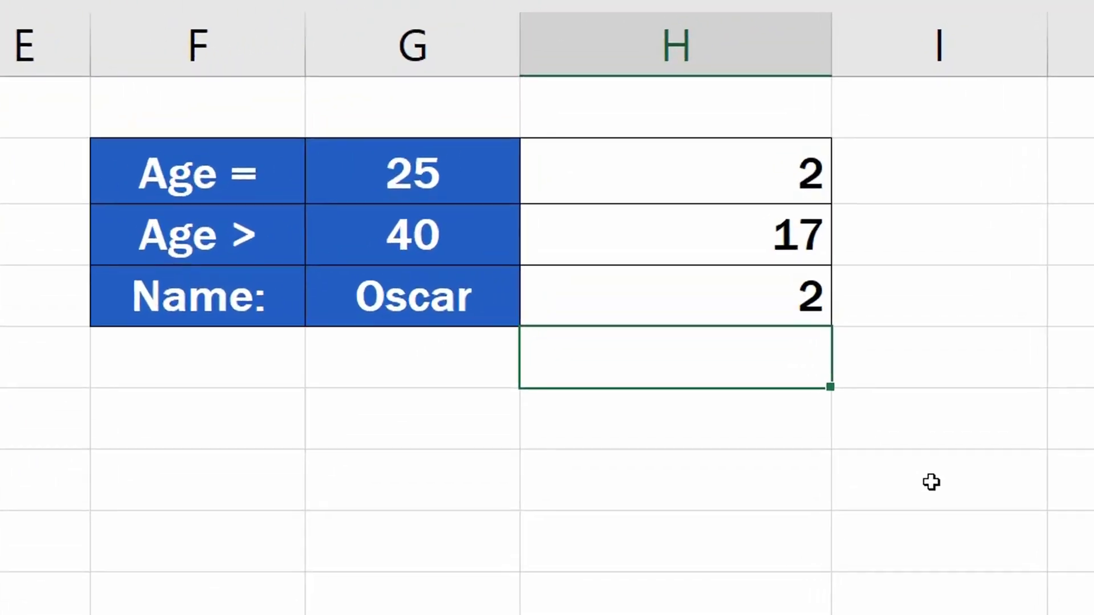
# Step: Edit the Name formula so its criterion refers to cell G4 instead of the quoted name
pyautogui.doubleClick(753, 300)
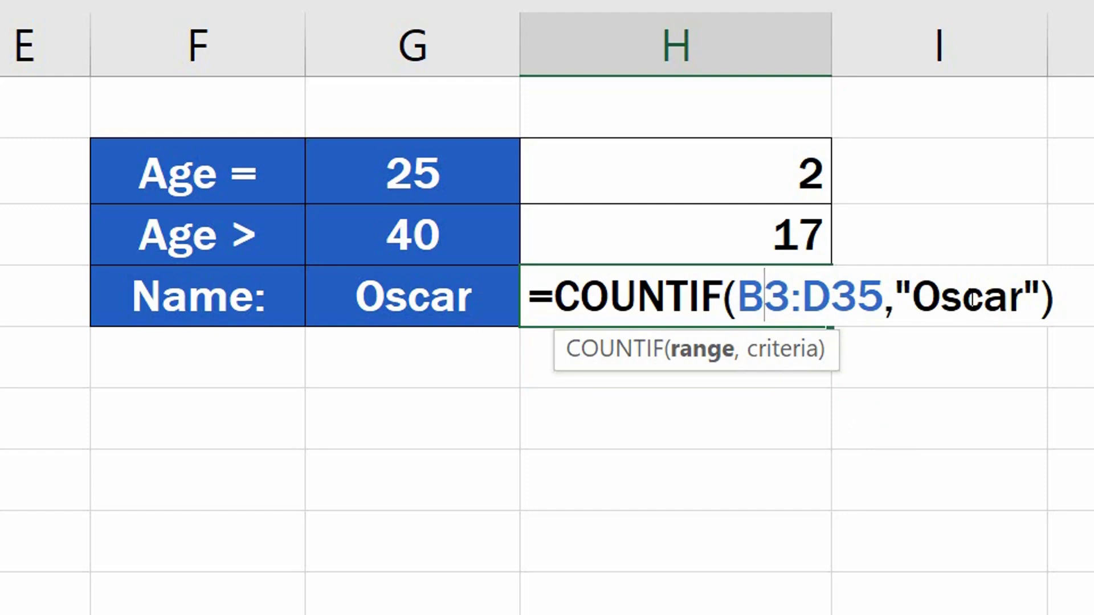
pyautogui.moveTo(892, 291); pyautogui.dragTo(1037, 286)
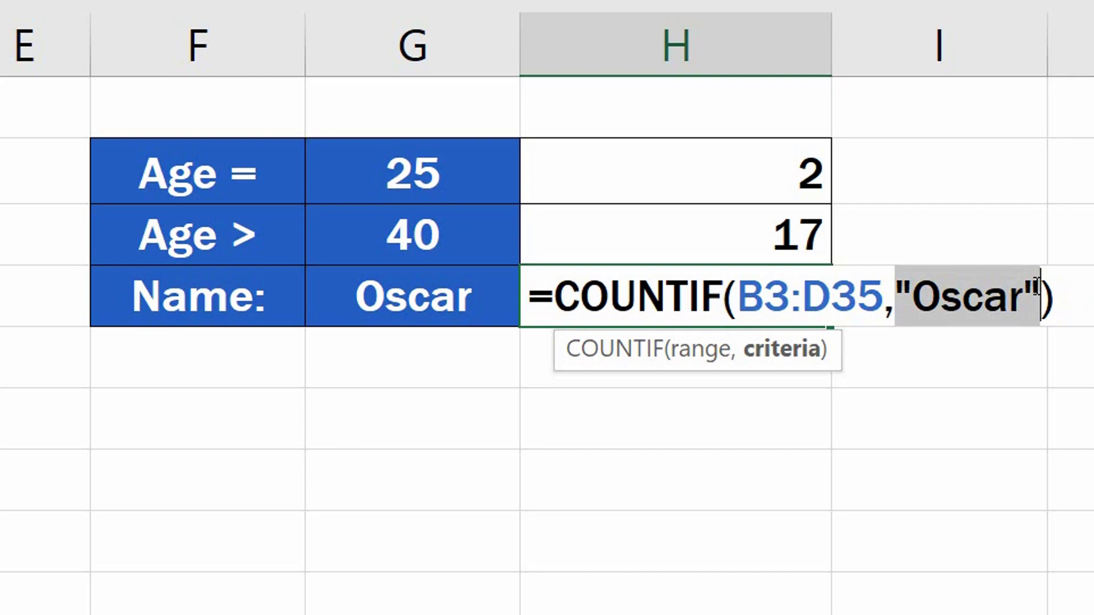
pyautogui.write('G4')
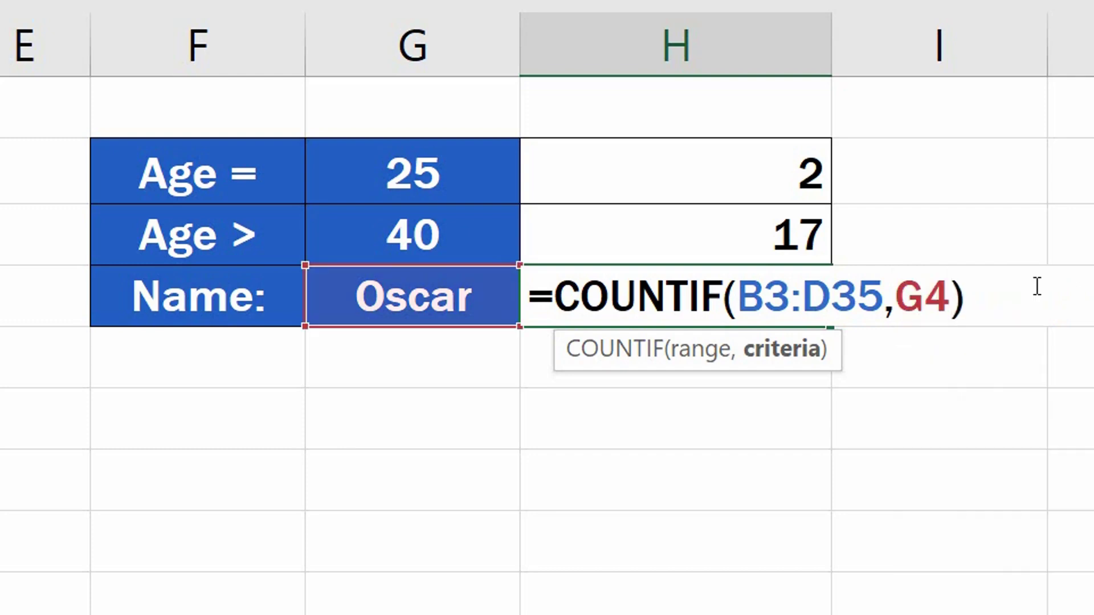
pyautogui.press('Return')
# Step: Change the Name criterion in G4 to a different first name from the list
pyautogui.click(445, 300)
pyautogui.write('Maria')
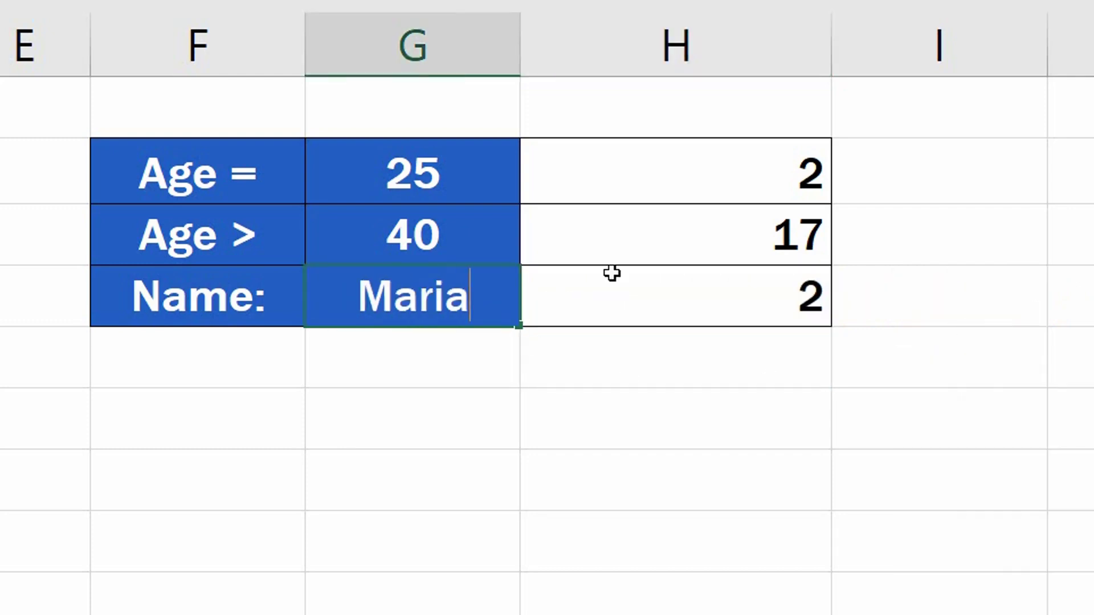
pyautogui.press('Return')
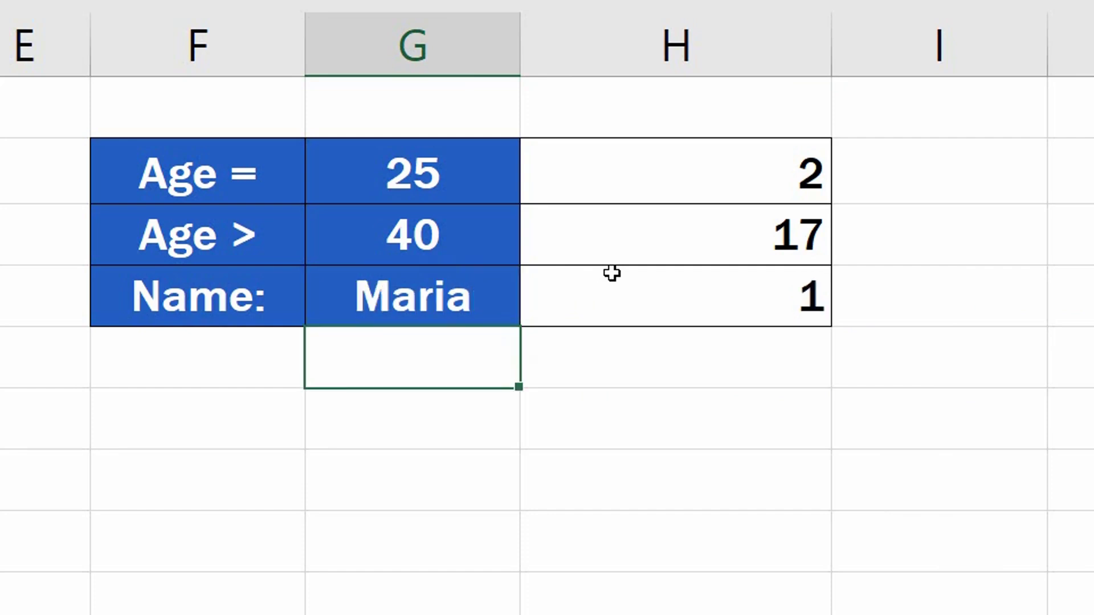